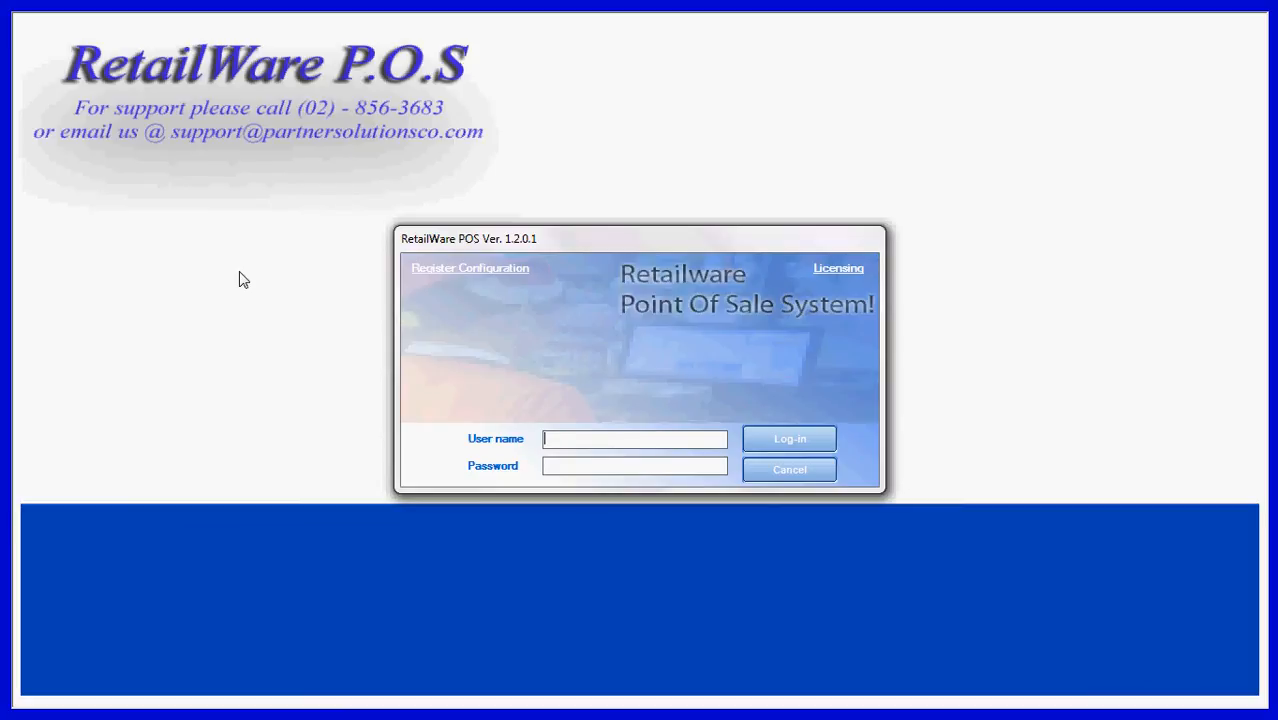
Log in to the point of sale system with the administrator user name and the account password
{"action": "type", "text": "admin1"}
{"action": "key", "text": "Tab"}
{"action": "type", "text": "1"}
{"action": "key", "text": "Return"}
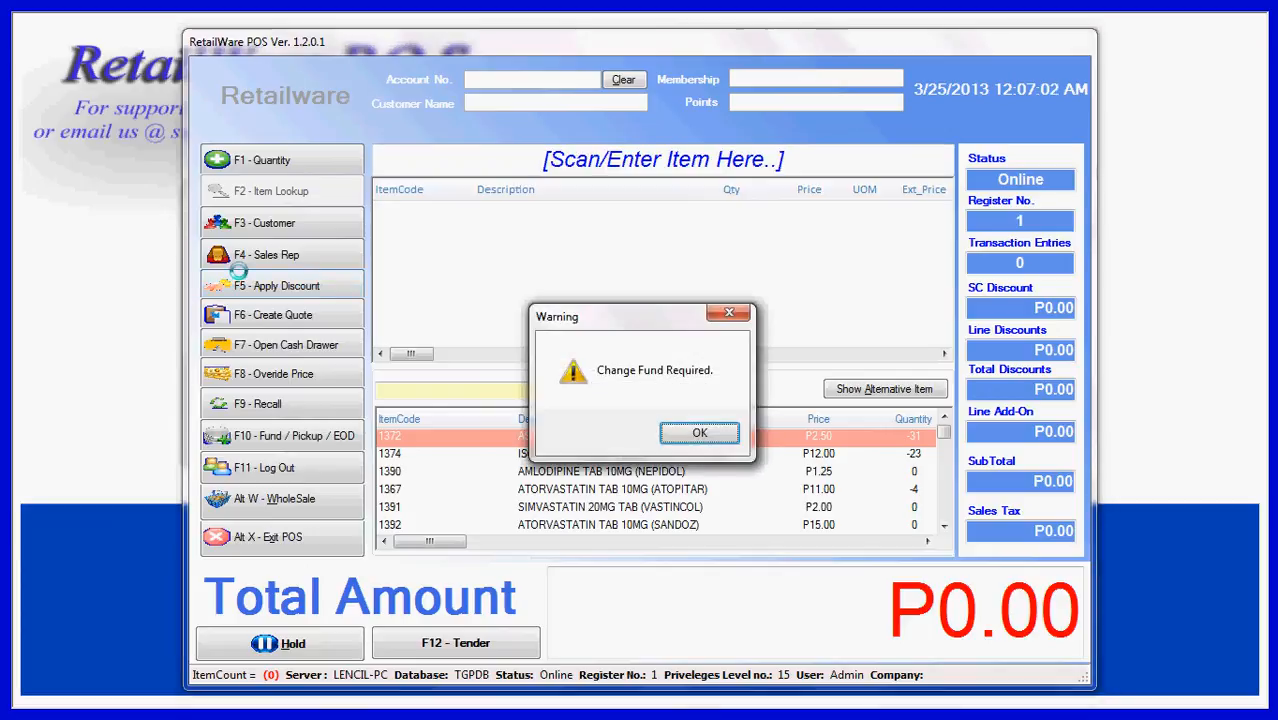
Record an initial change fund of 5000 for the register and confirm it
{"action": "key", "text": "Return"}
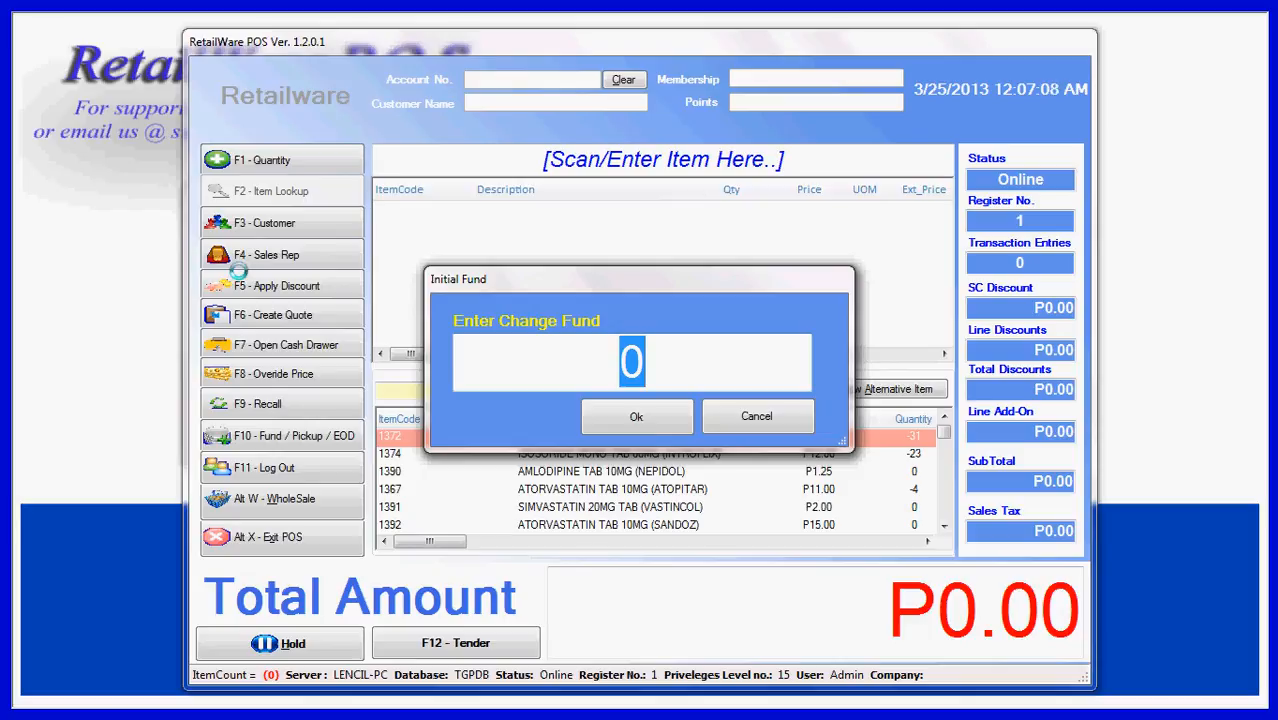
{"action": "type", "text": "5000"}
{"action": "key", "text": "Return"}
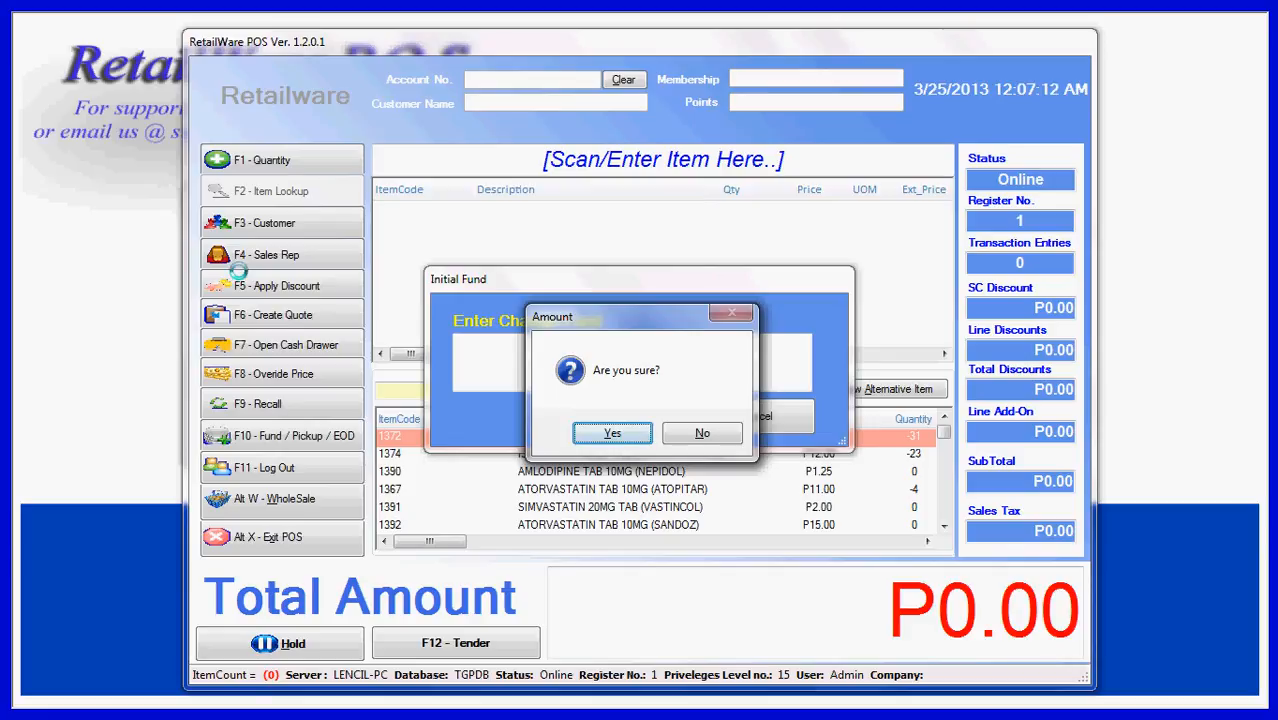
{"action": "key", "text": "Return"}
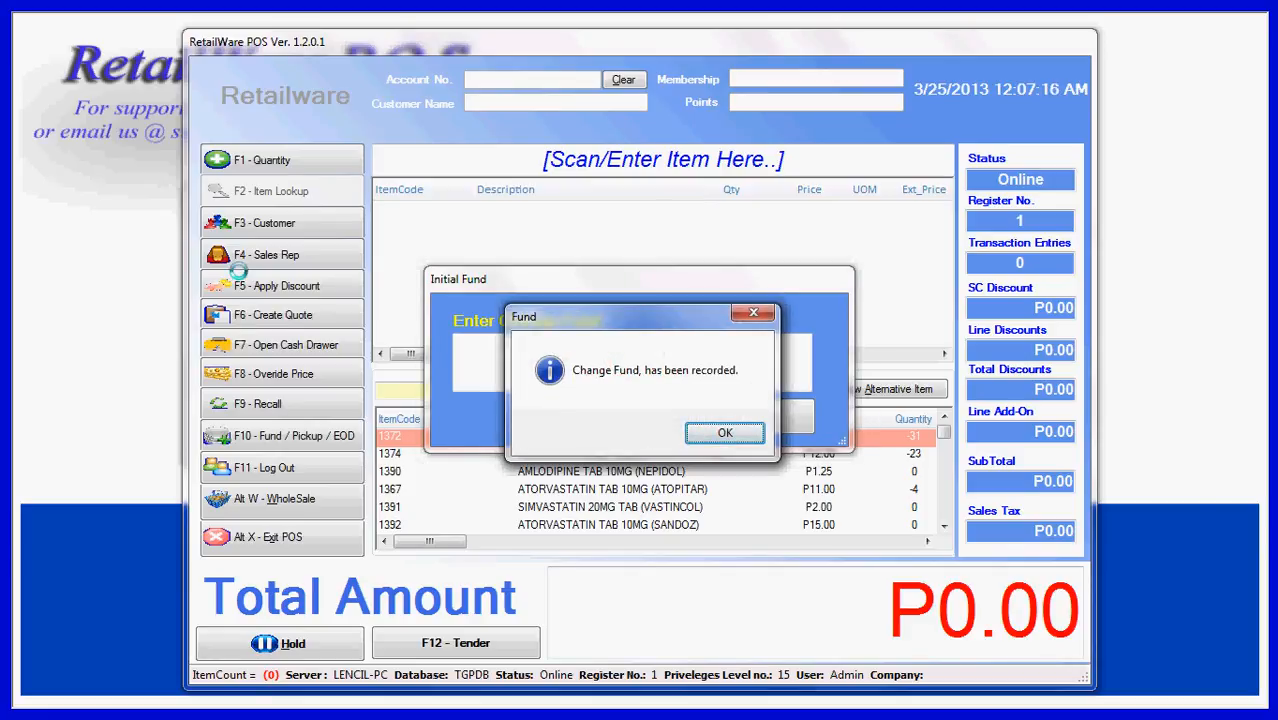
{"action": "key", "text": "Return"}
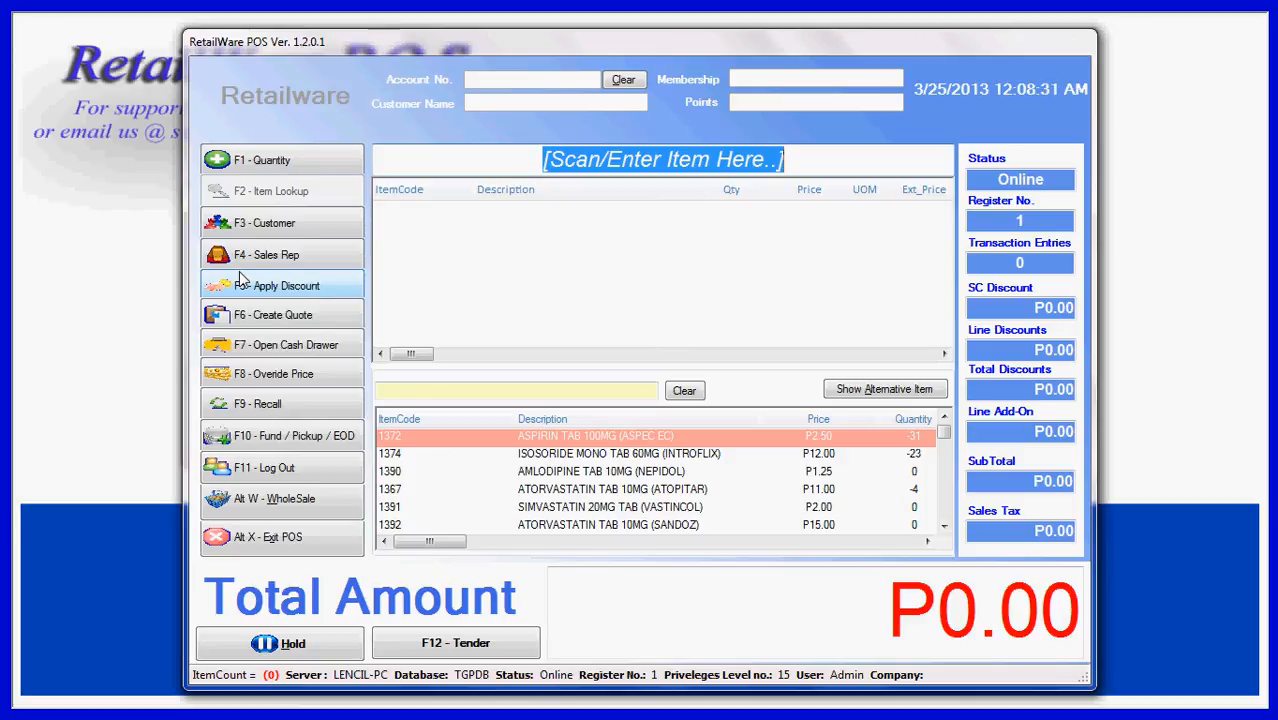
Add one each of the items with codes 0013, 0012, 0046 and 0078 to the sale
{"action": "type", "text": "0013"}
{"action": "key", "text": "Return"}
{"action": "type", "text": "0012"}
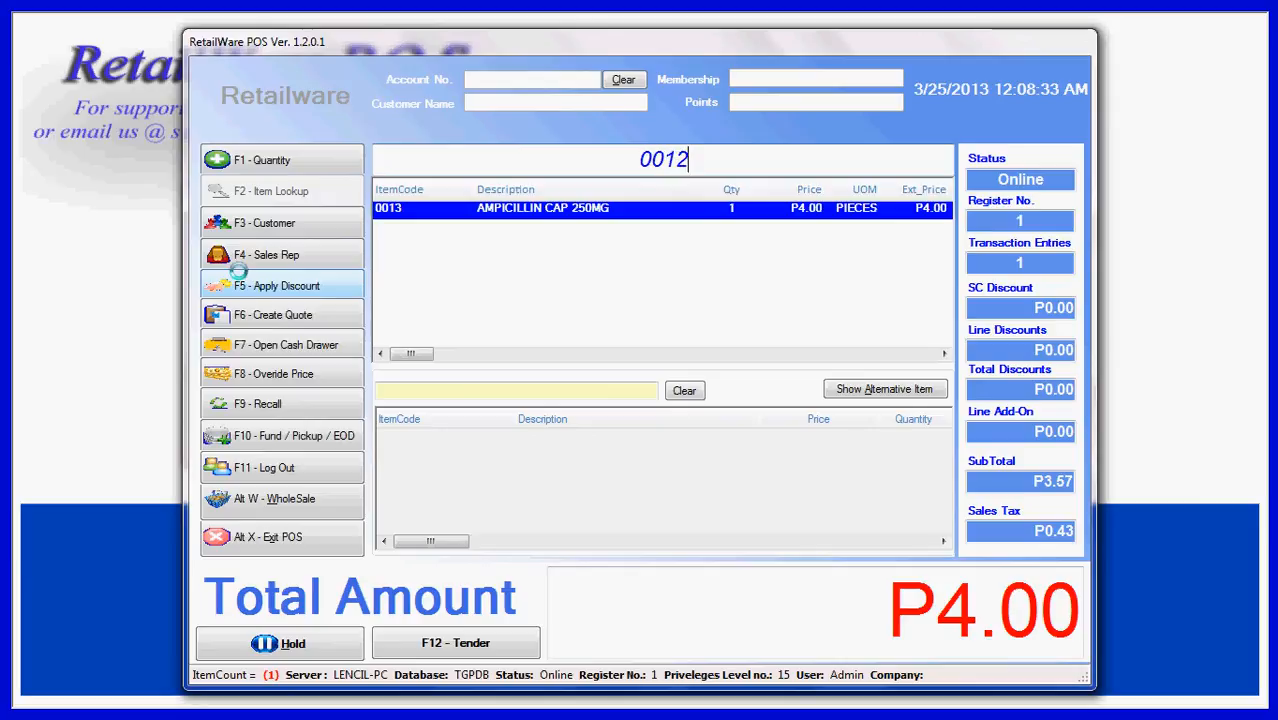
{"action": "key", "text": "Return"}
{"action": "type", "text": "0046"}
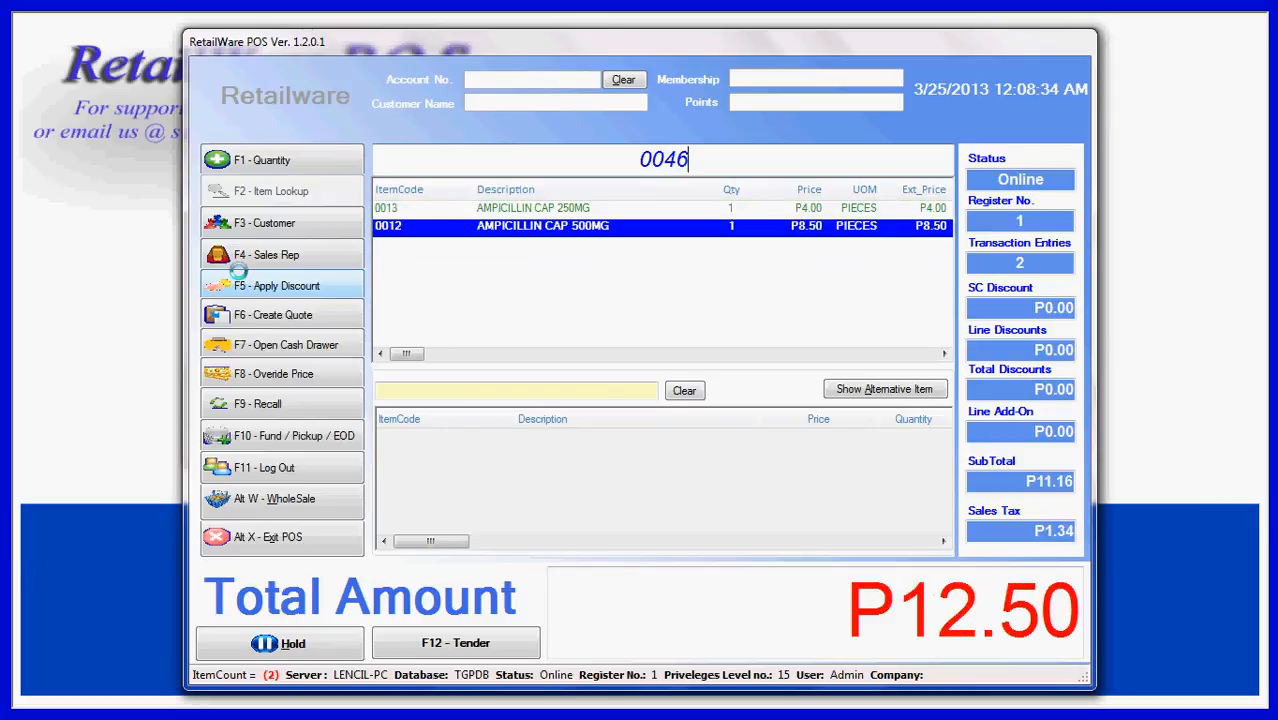
{"action": "key", "text": "Return"}
{"action": "type", "text": "0078"}
{"action": "key", "text": "Return"}
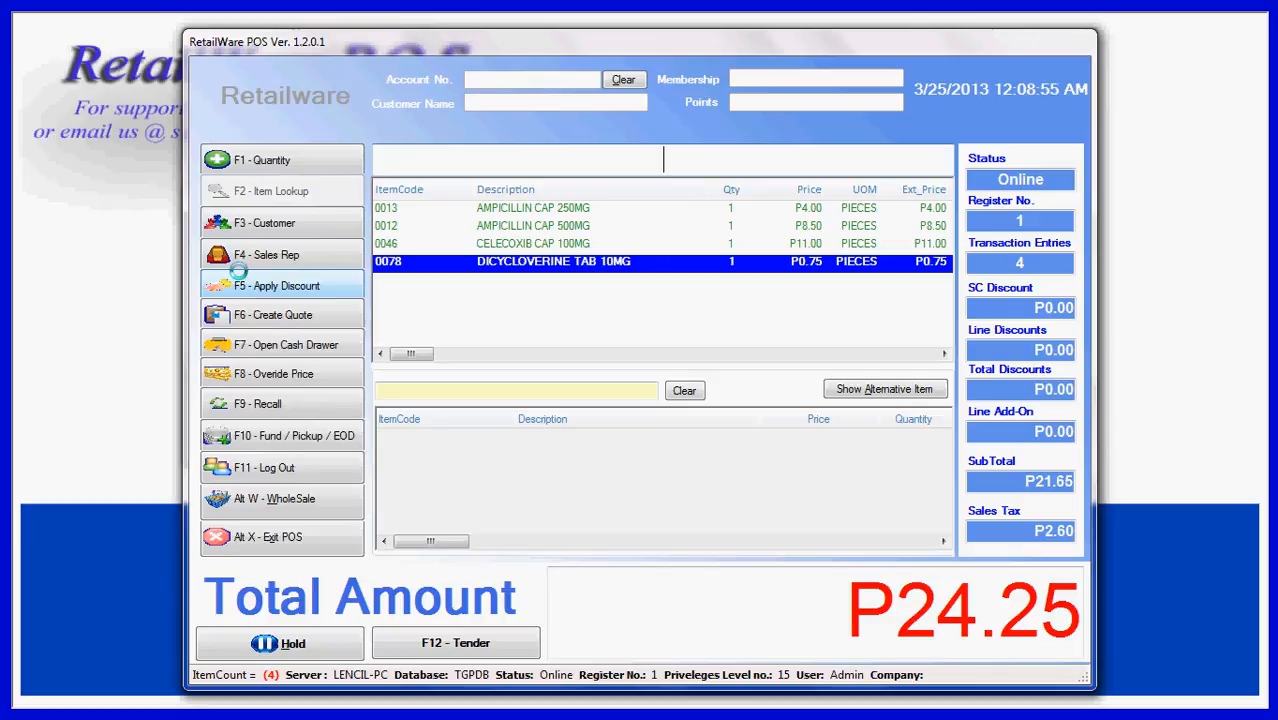
Set the quantity for the next item to 15 and add item code 1364 to the sale
{"action": "left_click", "coordinate": [256, 168]}
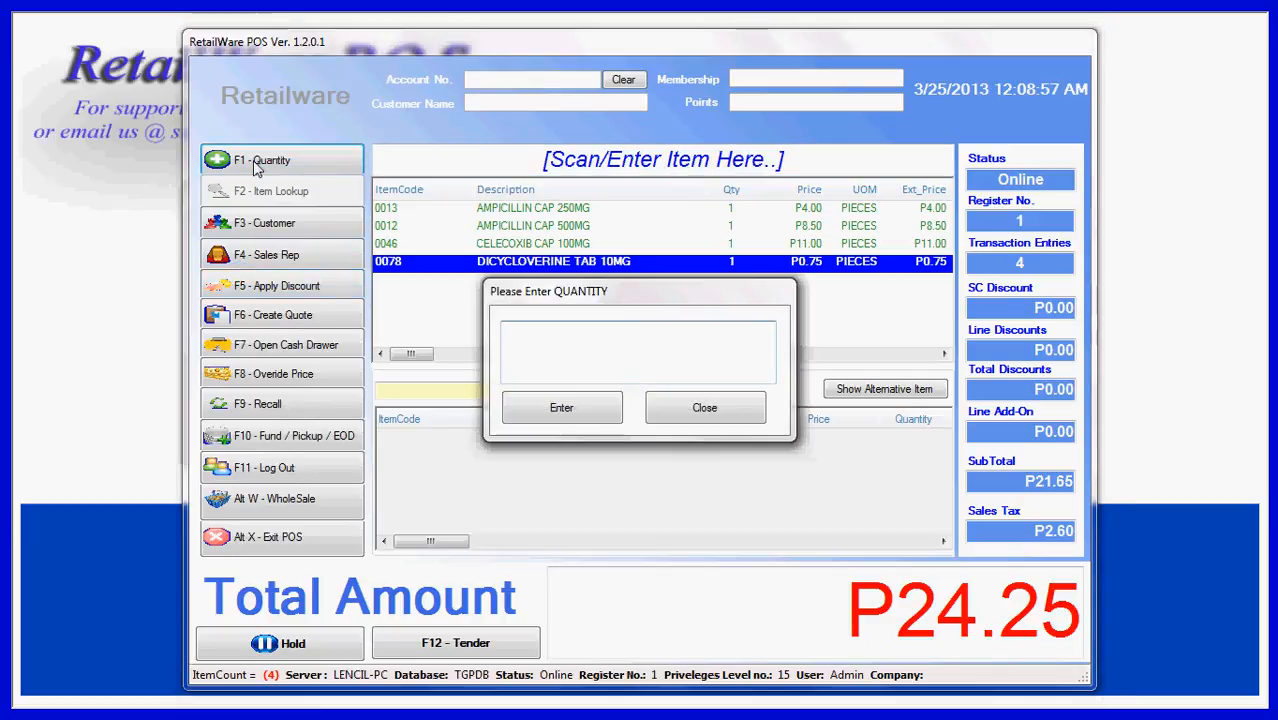
{"action": "type", "text": "15"}
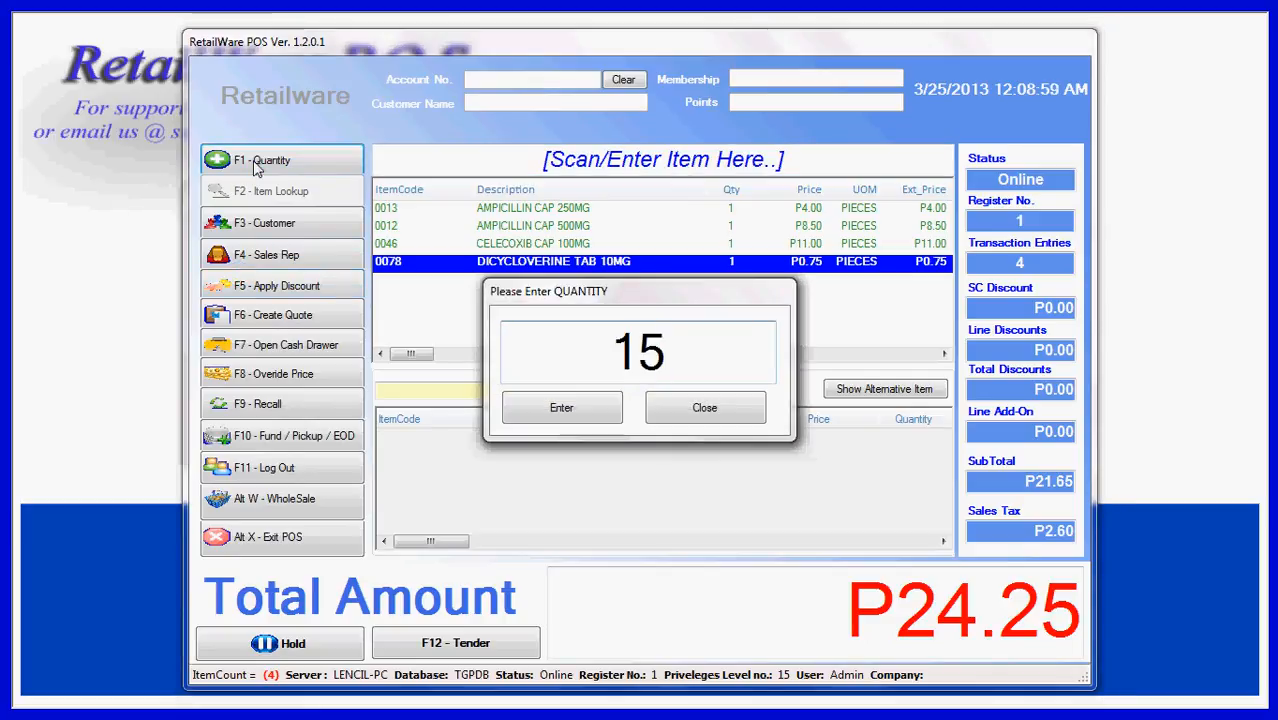
{"action": "key", "text": "Return"}
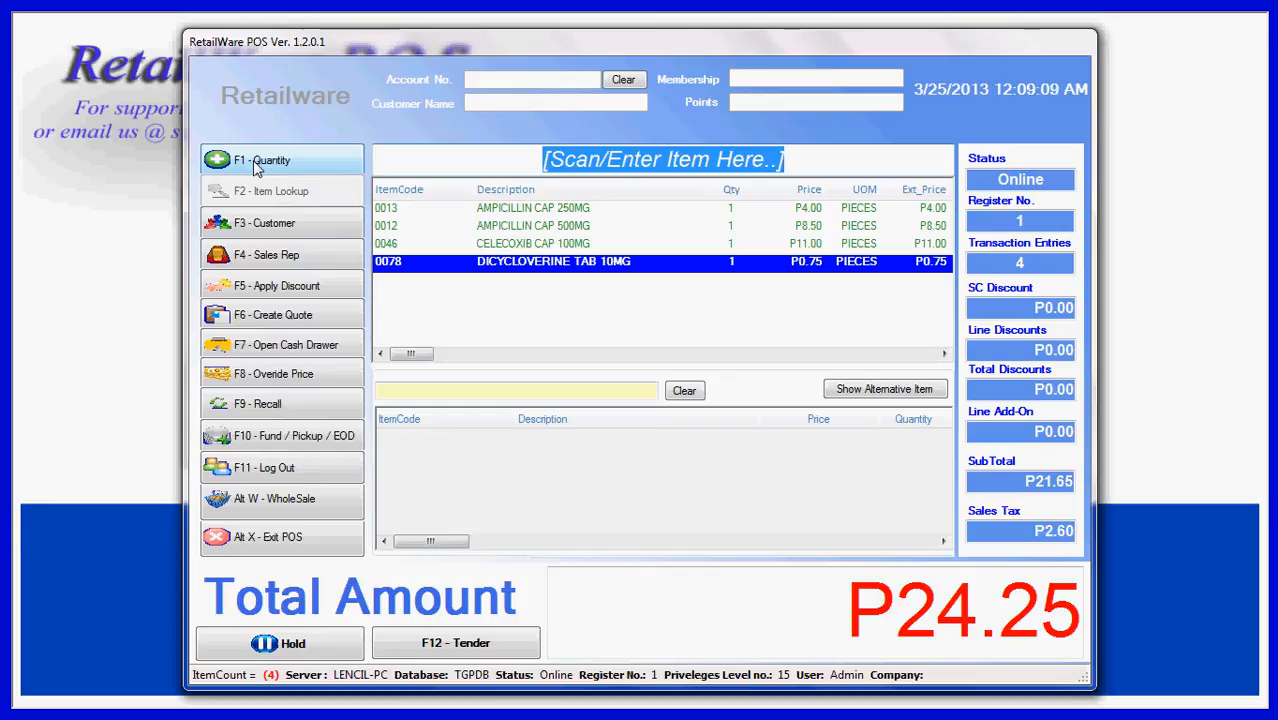
{"action": "type", "text": "1364"}
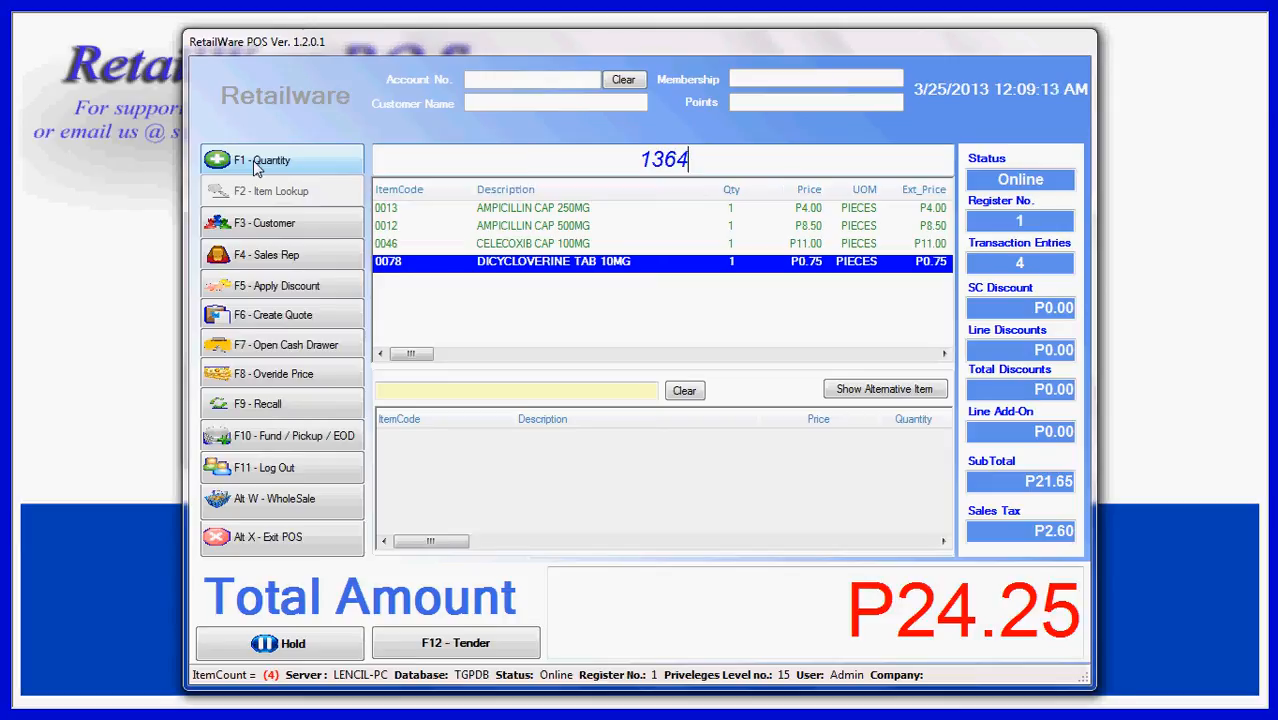
{"action": "key", "text": "Return"}
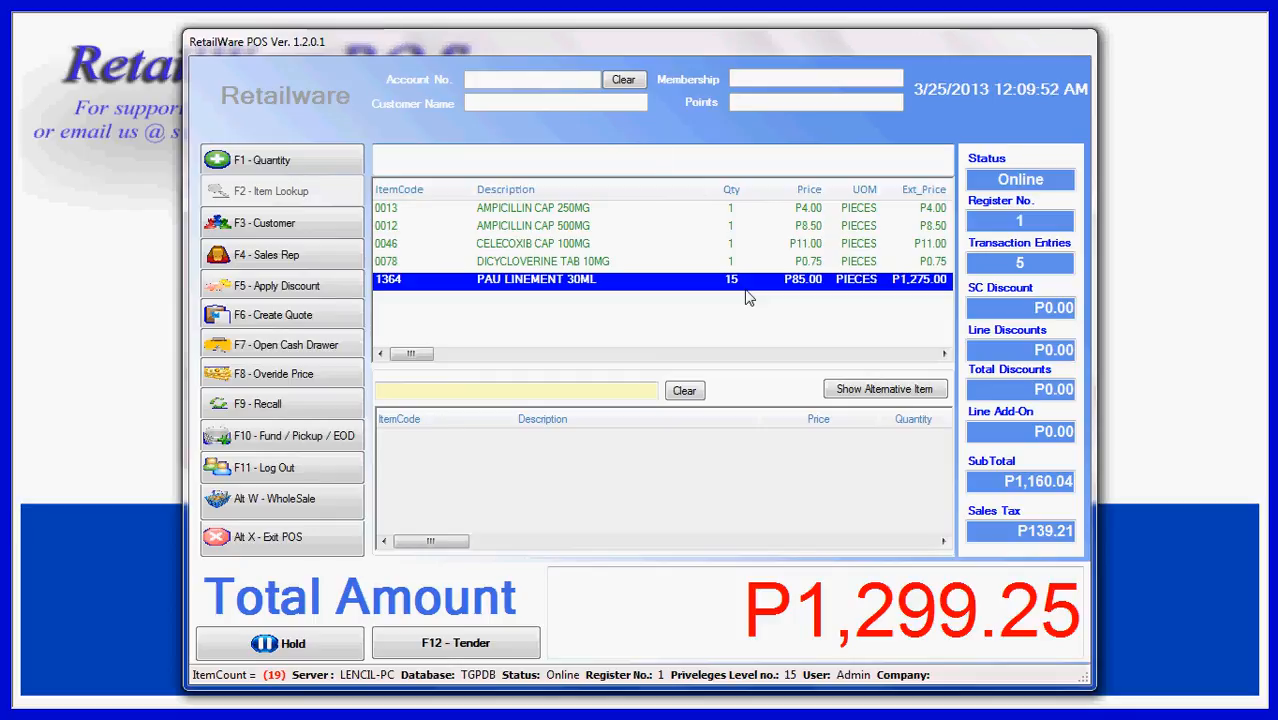
Add 15 pieces of item code 0001 to the sale, entering the quantity before the code
{"action": "left_click", "coordinate": [295, 170]}
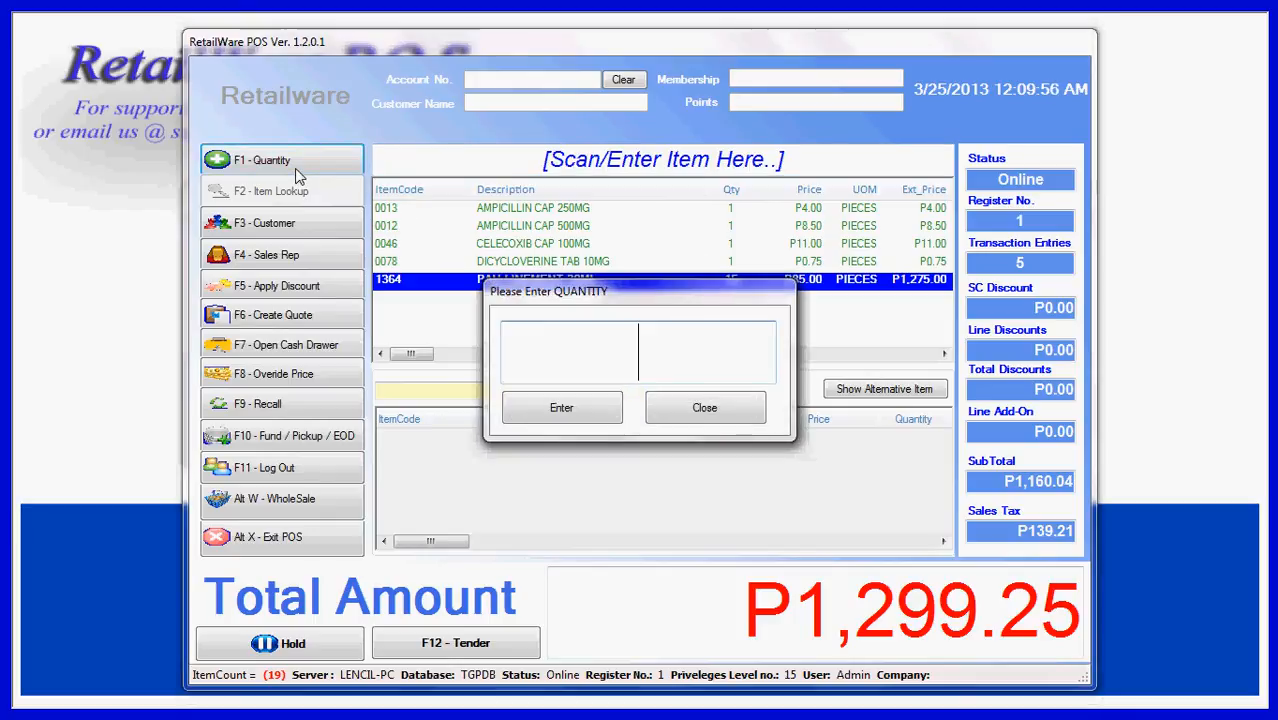
{"action": "type", "text": "15"}
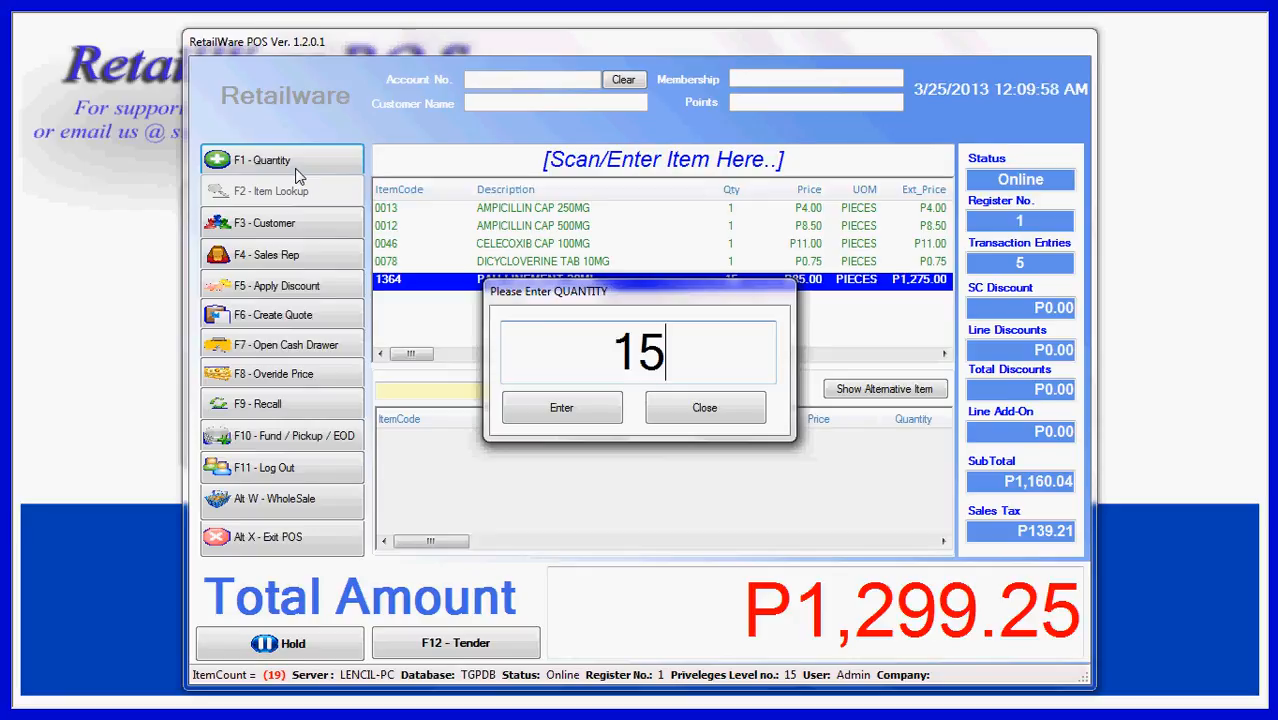
{"action": "key", "text": "Return"}
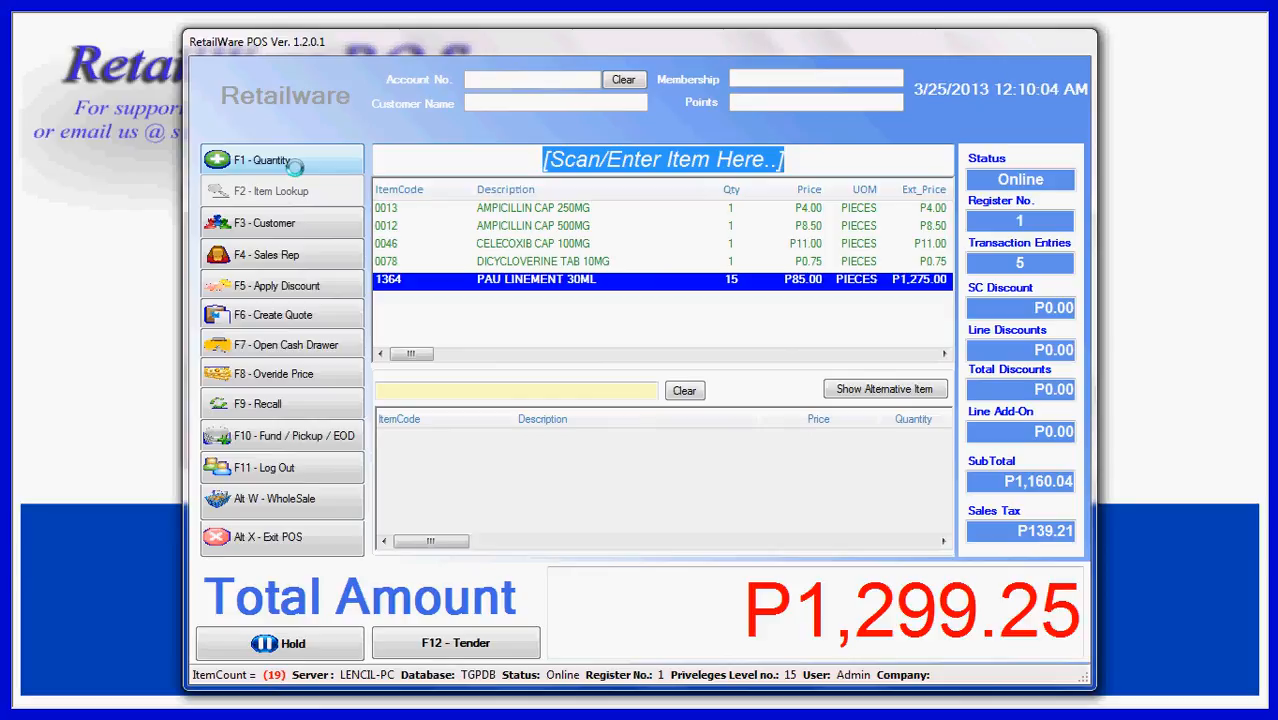
{"action": "type", "text": "0001"}
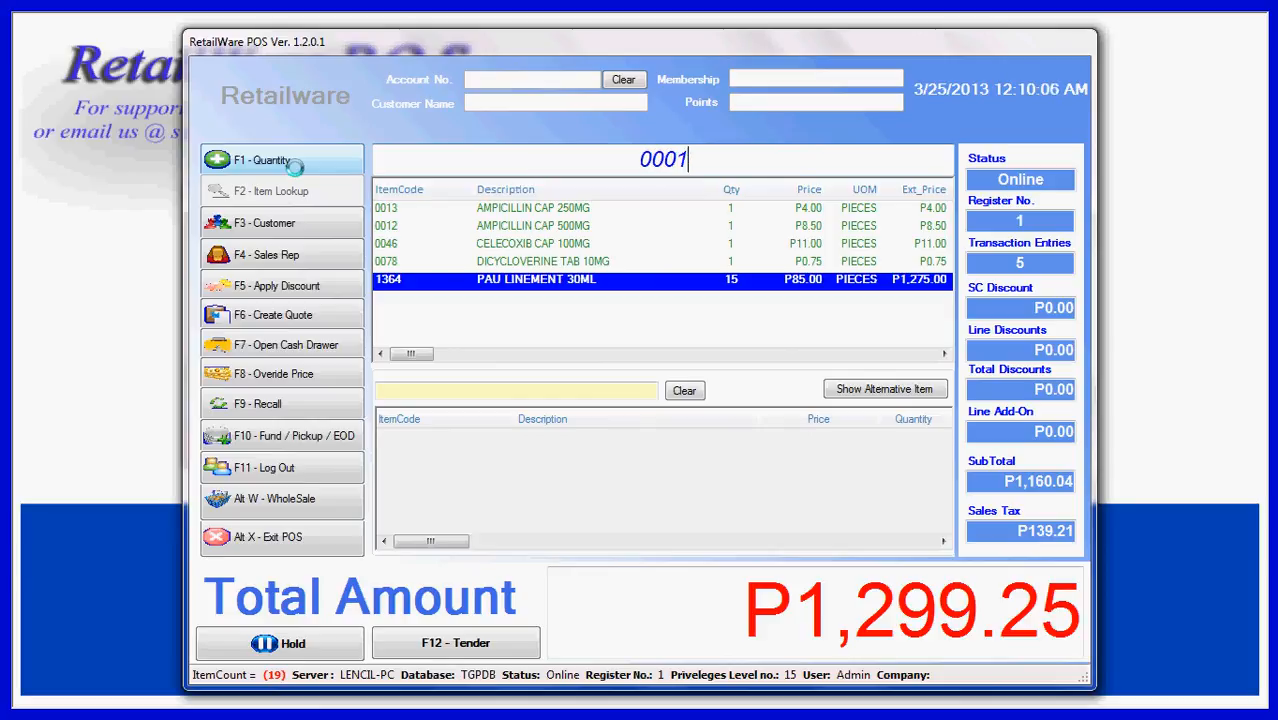
{"action": "key", "text": "Return"}
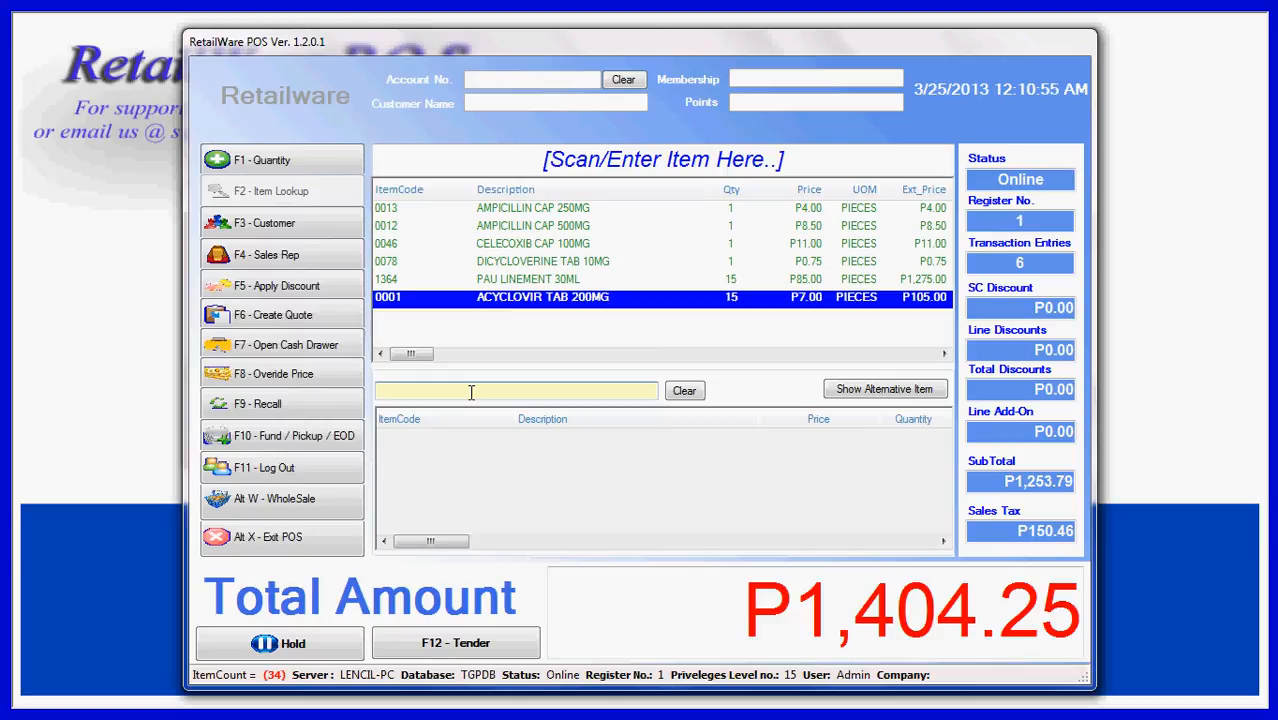
Search the item list for "amox" and add 20 AMOXICILLIN CAP 500MG (SANDOZ) and one CO-AMOX SUSP 125MG/60ML (CLAVSIN) to the sale
{"action": "type", "text": "a"}
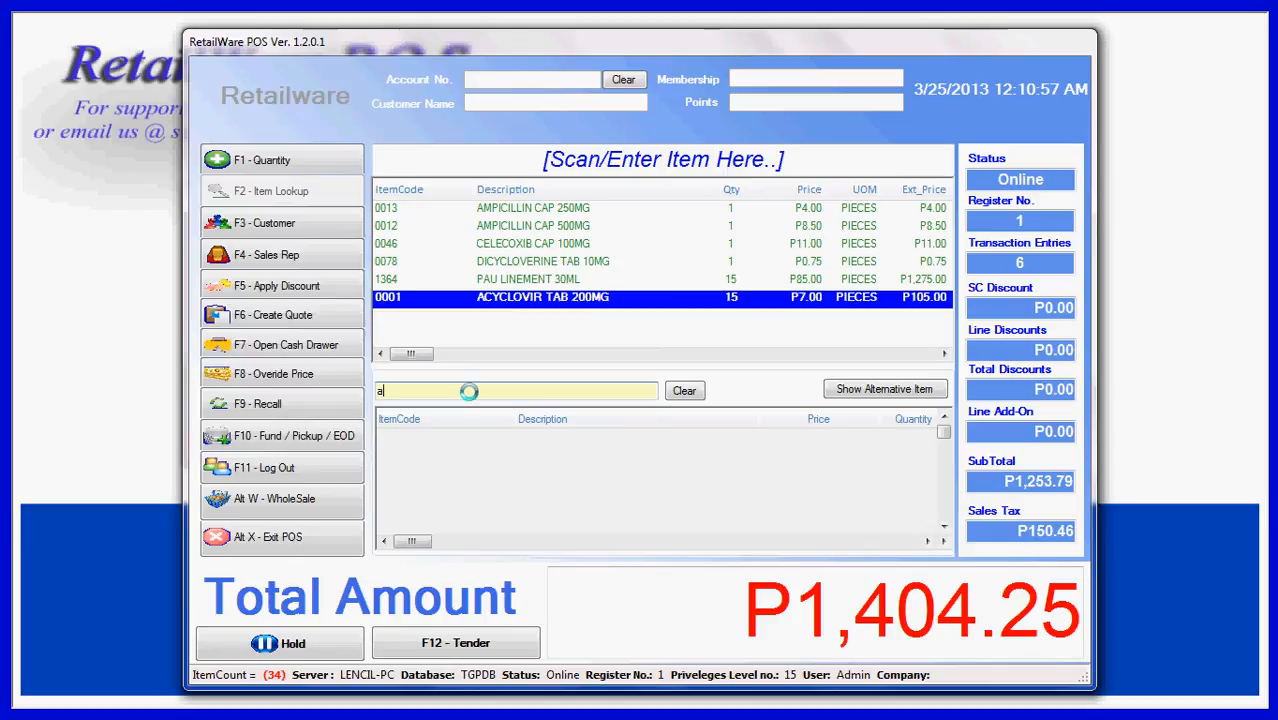
{"action": "type", "text": "mox"}
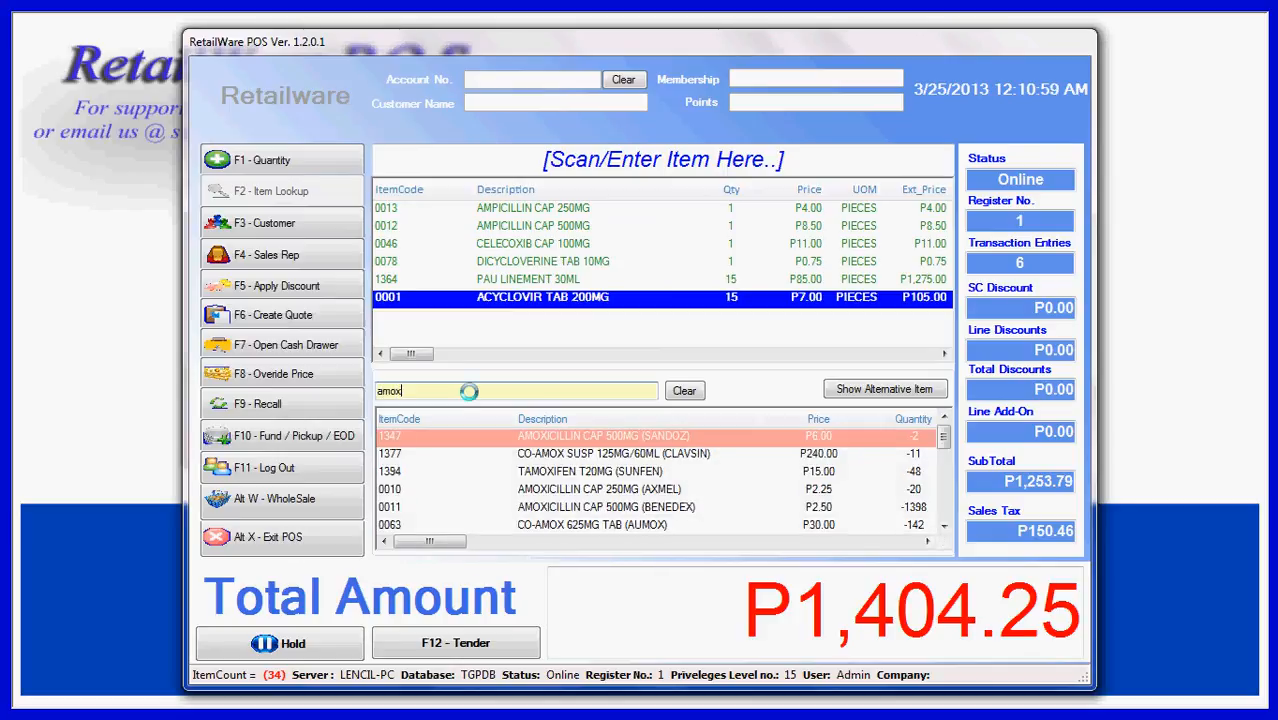
{"action": "double_click", "coordinate": [554, 437]}
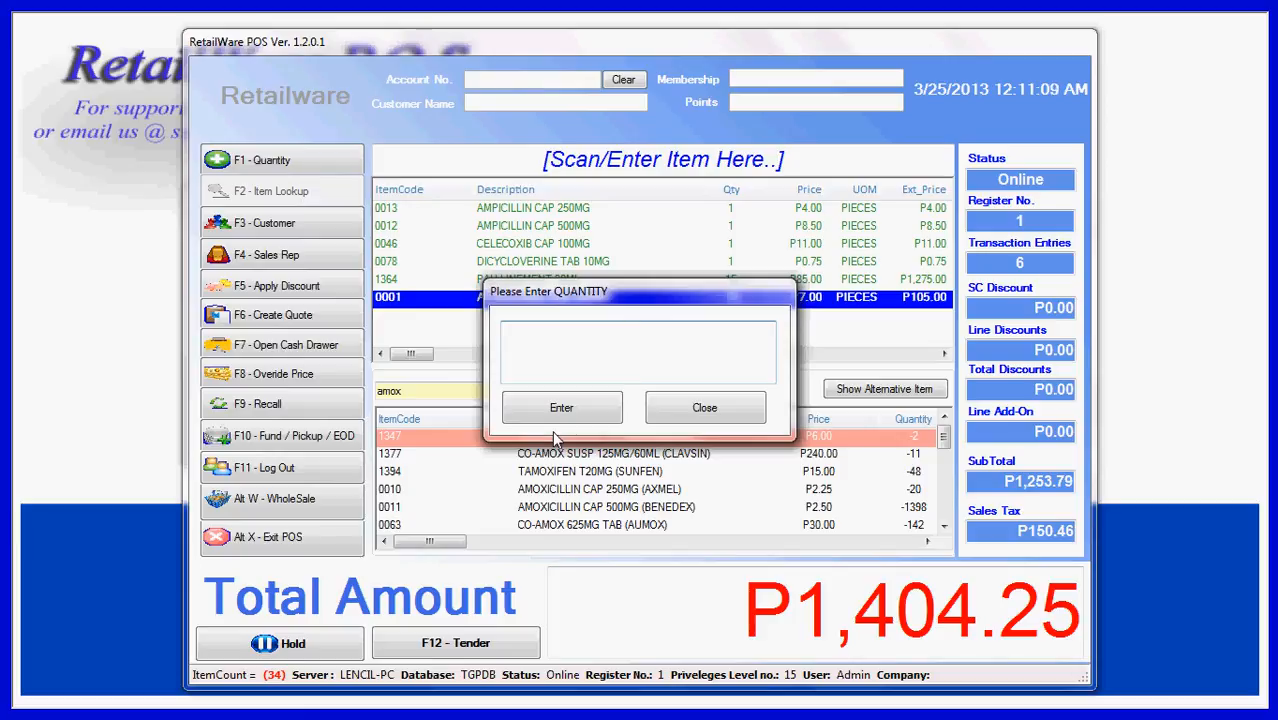
{"action": "type", "text": "20"}
{"action": "key", "text": "Return"}
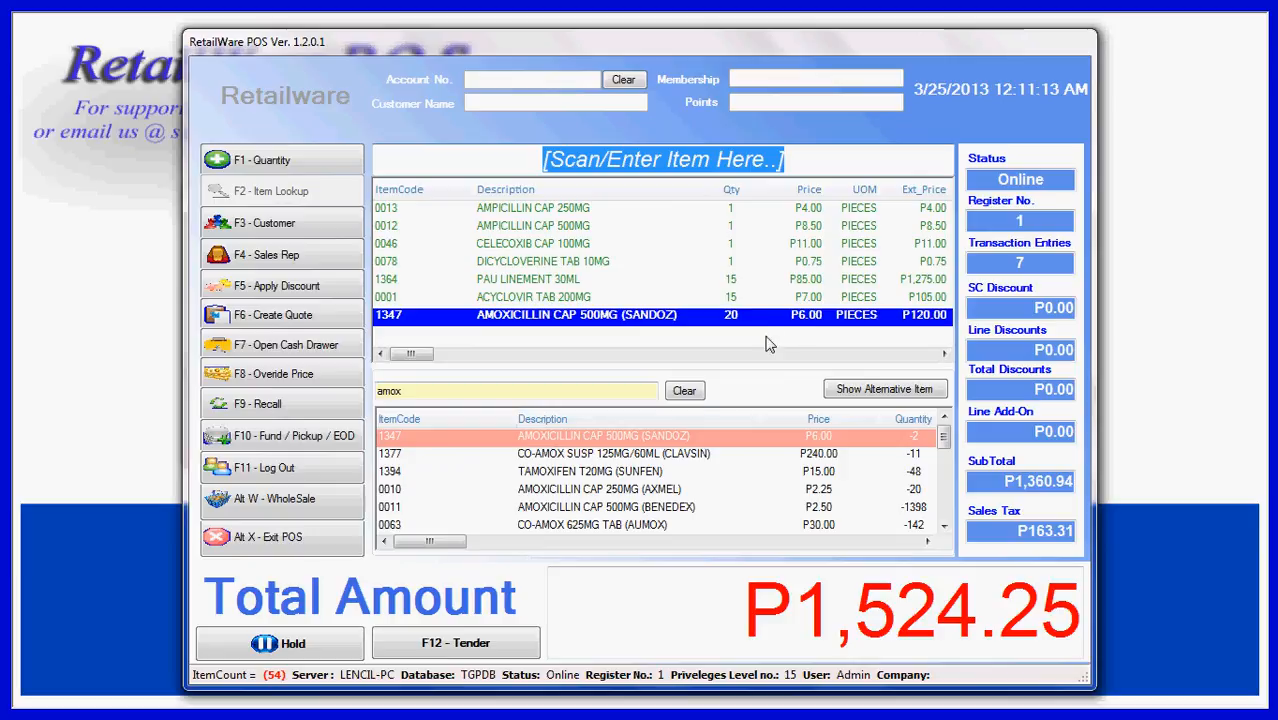
{"action": "double_click", "coordinate": [530, 456]}
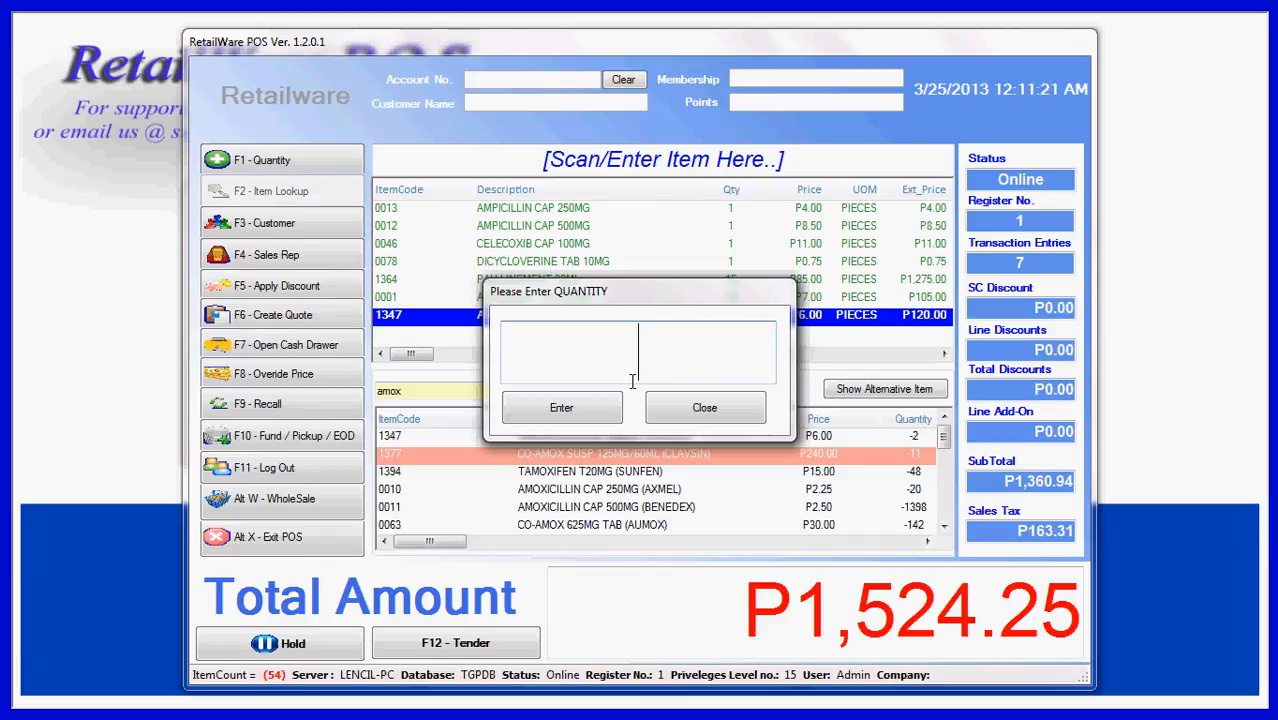
{"action": "key", "text": "Return"}
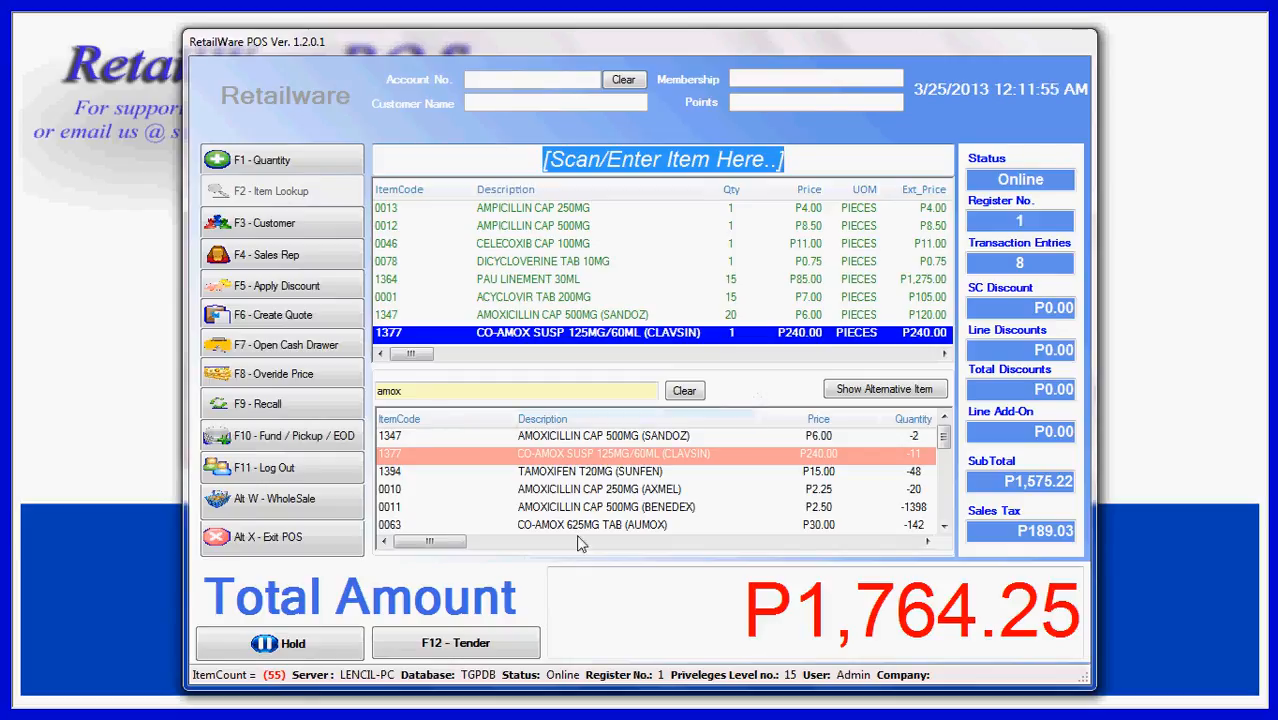
Open the tender for the sale and enter a cash payment of 2000
{"action": "left_click", "coordinate": [505, 645]}
{"action": "left_click", "coordinate": [505, 645]}
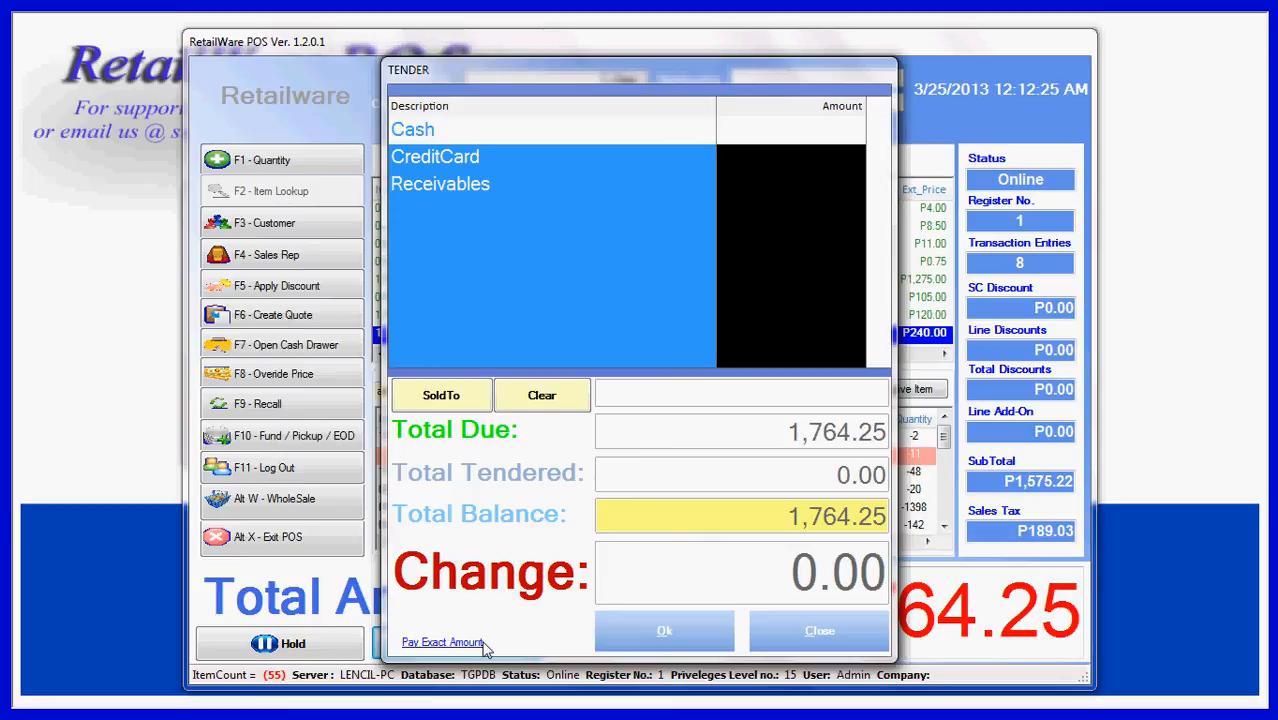
{"action": "key", "text": "Return"}
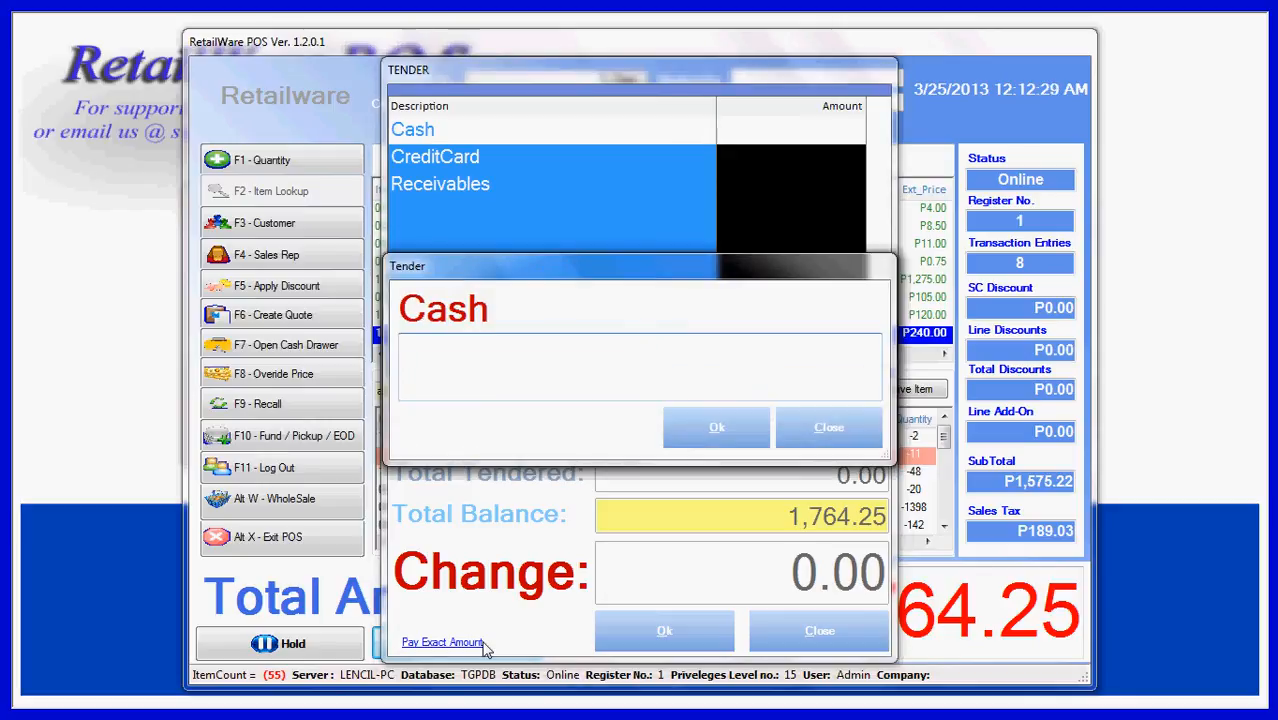
{"action": "type", "text": "2000"}
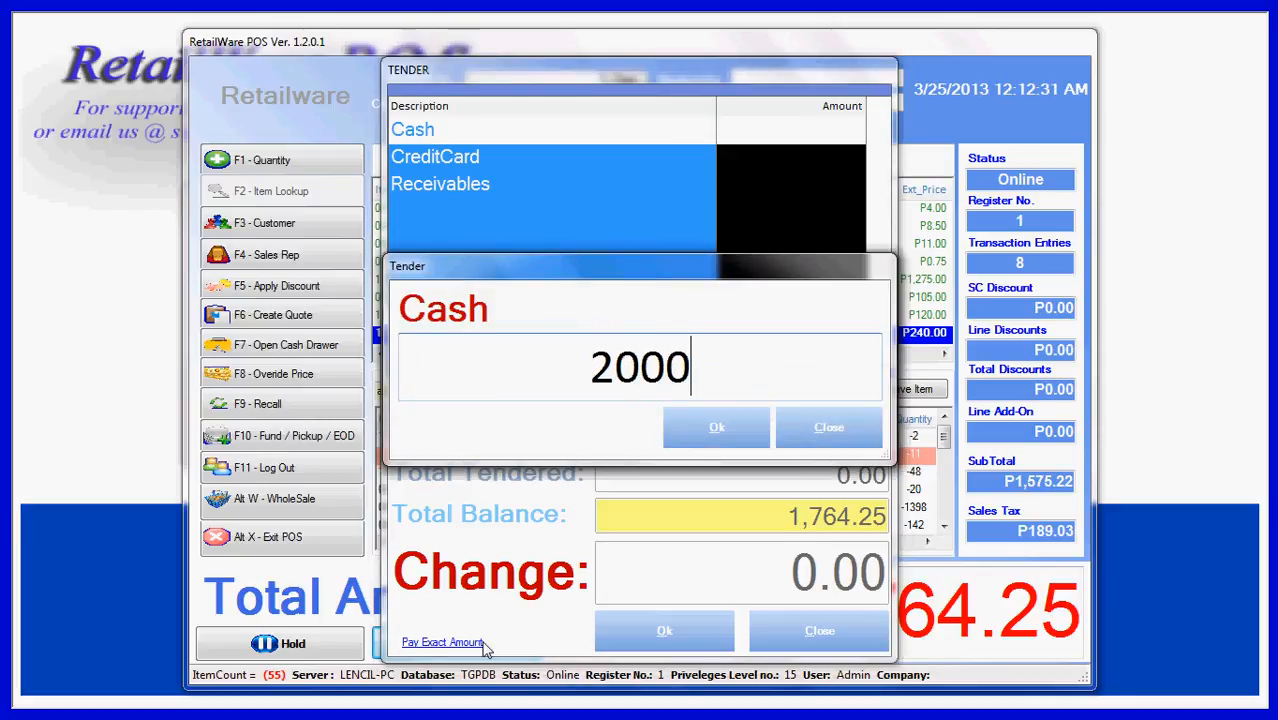
{"action": "key", "text": "Return"}
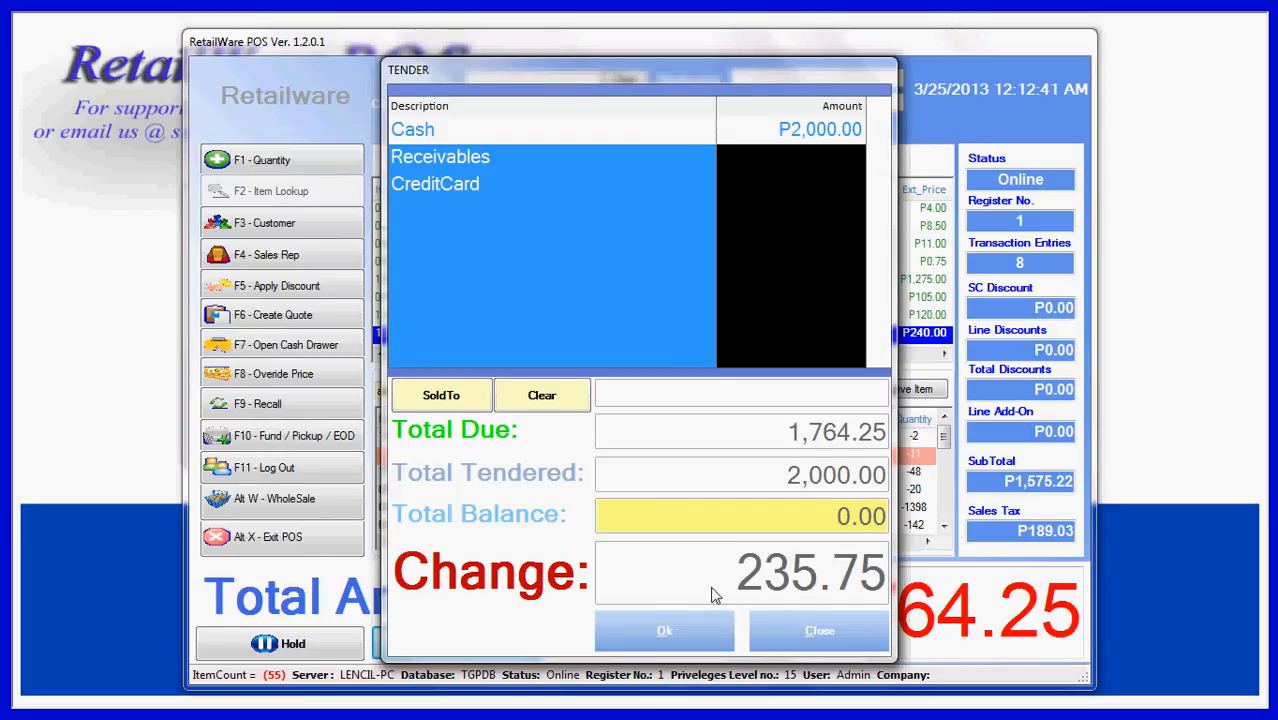
Complete the sale, review the invoice down to its end and close it
{"action": "left_click", "coordinate": [682, 630]}
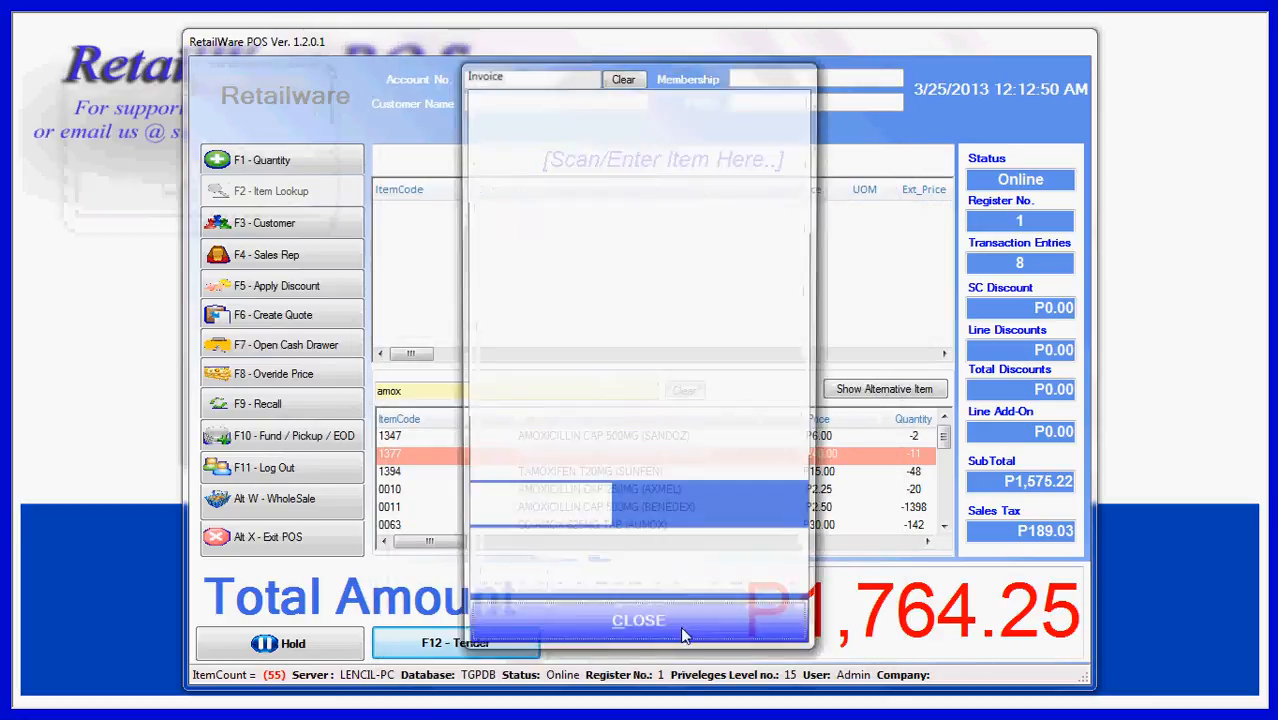
{"action": "left_click_drag", "start_coordinate": [806, 256], "coordinate": [815, 455]}
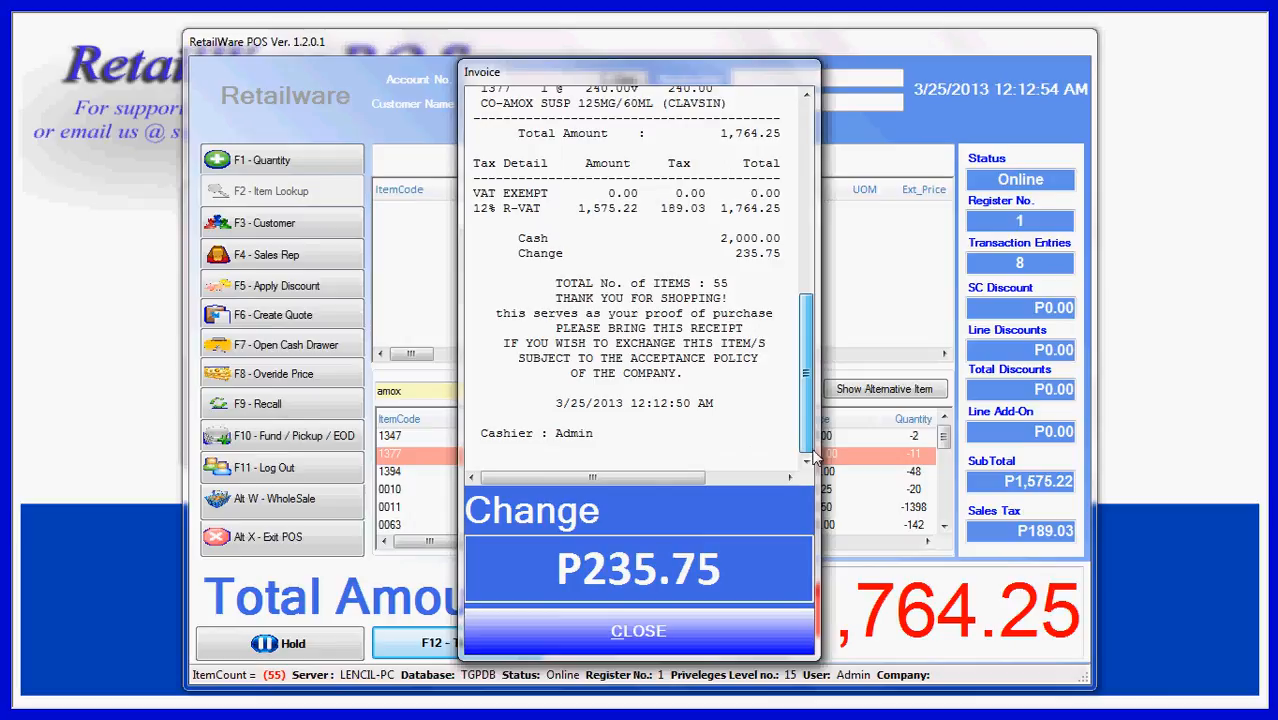
{"action": "left_click", "coordinate": [652, 632]}
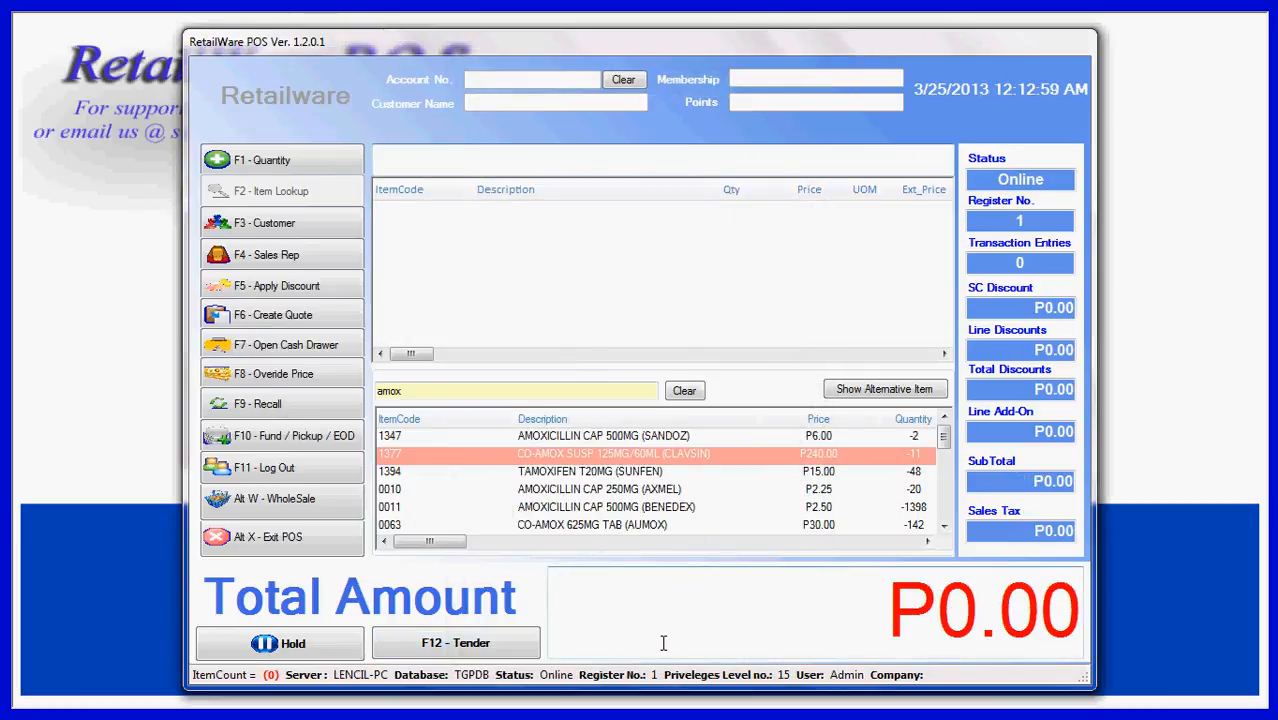
{"action": "key", "text": "alt+Tab"}
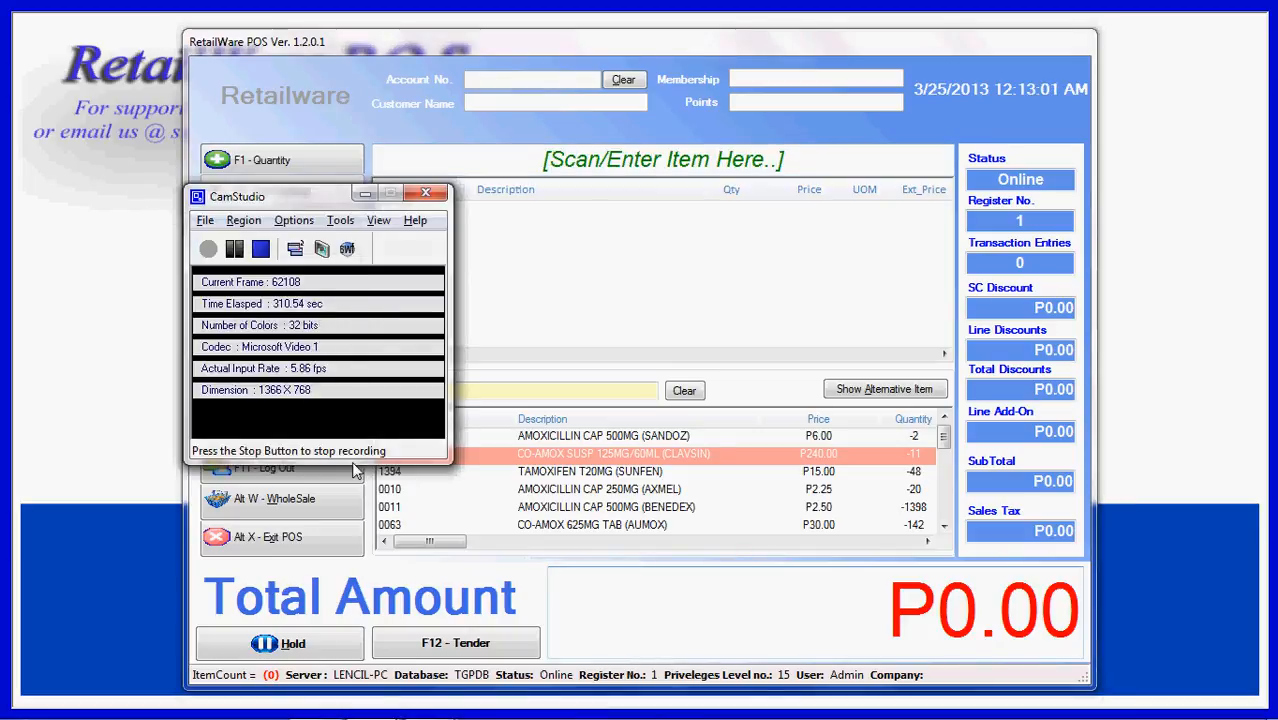